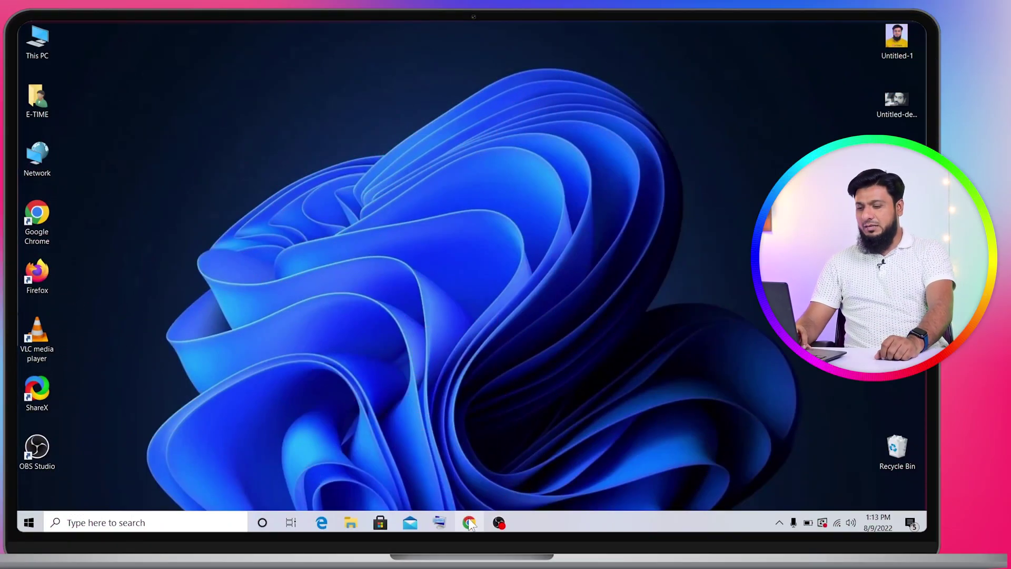
Bring up the HitPaw Photo Enhancer page in Chrome and highlight its description paragraph
left_click(469, 523)
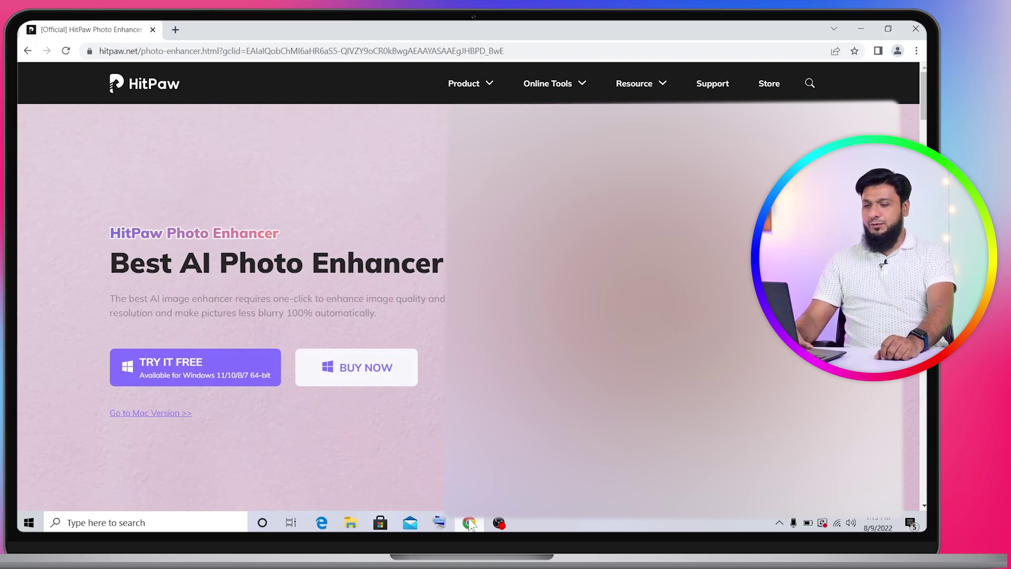
double_click(255, 298)
triple_click(255, 299)
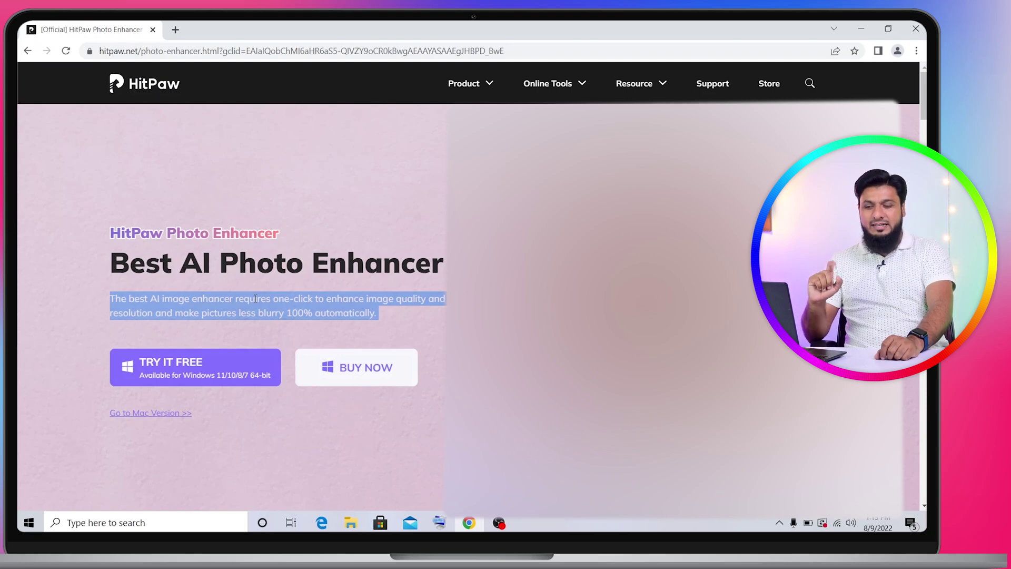
left_click(254, 298)
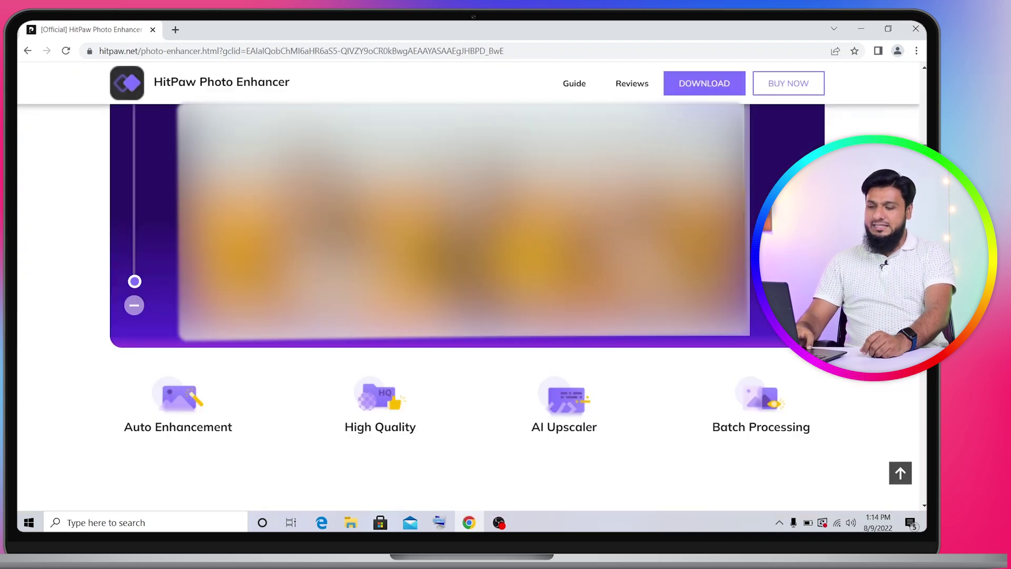
Browse down through the features, return to the top, and start the free Windows download
scroll(469, 295, "down", 2)
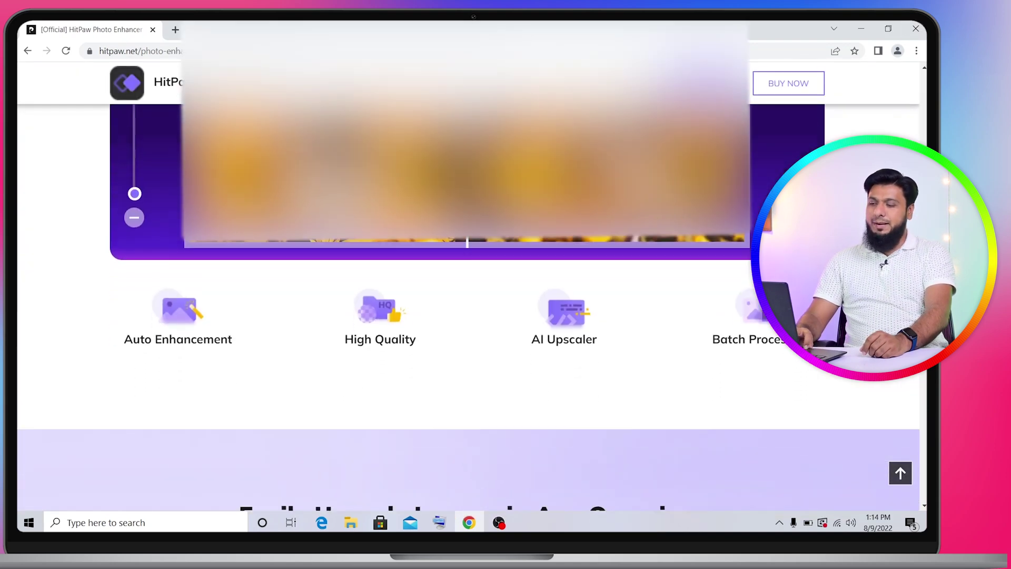
scroll(469, 316, "down", 2)
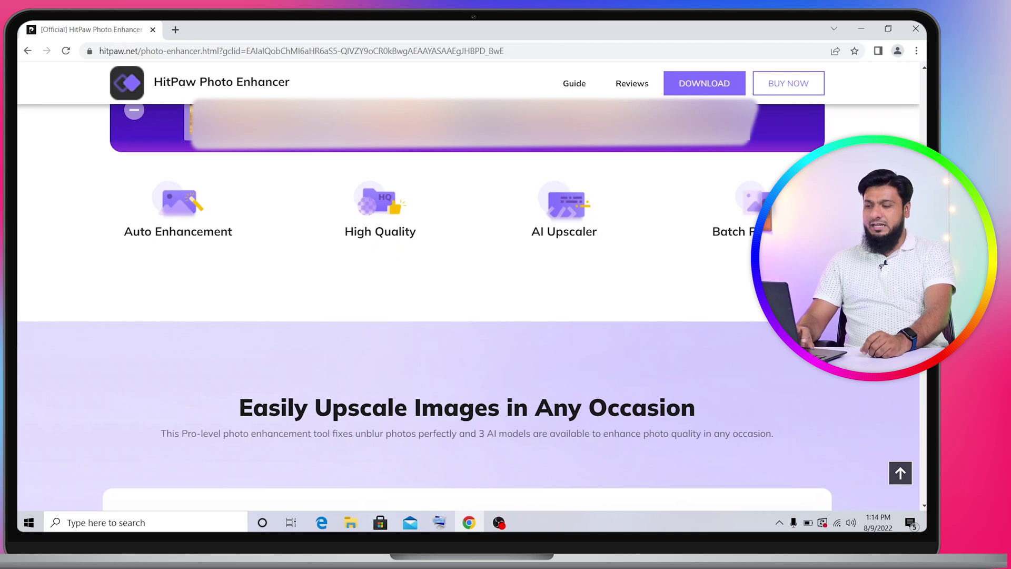
left_click_drag(749, 231, 712, 232)
scroll(469, 295, "up", 3)
scroll(469, 295, "up", 3)
scroll(469, 295, "up", 3)
scroll(469, 295, "up", 2)
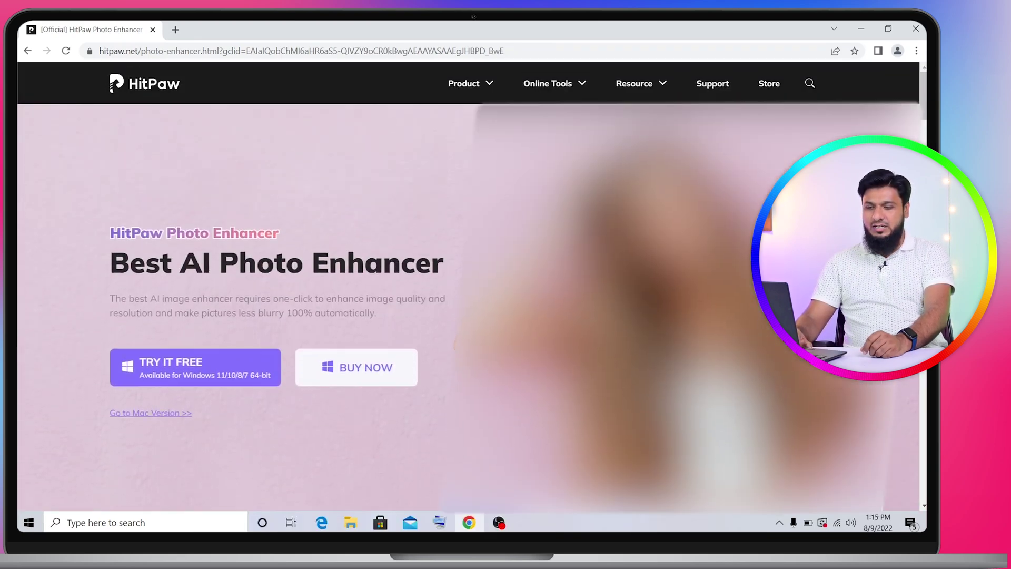
left_click(207, 369)
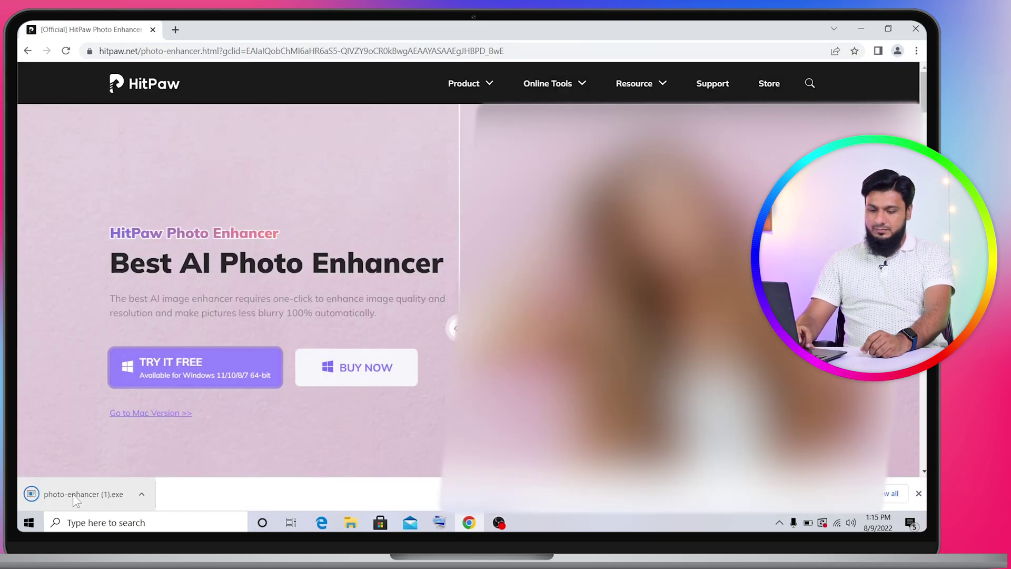
Run the downloaded photo-enhancer installer and install HitPaw Photo Enhancer
left_click(73, 494)
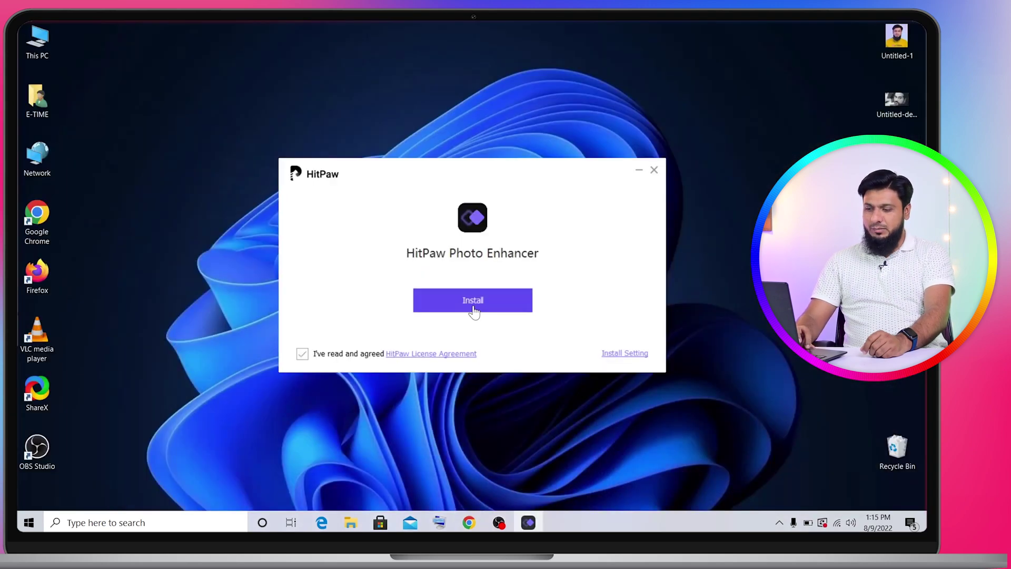
left_click(474, 311)
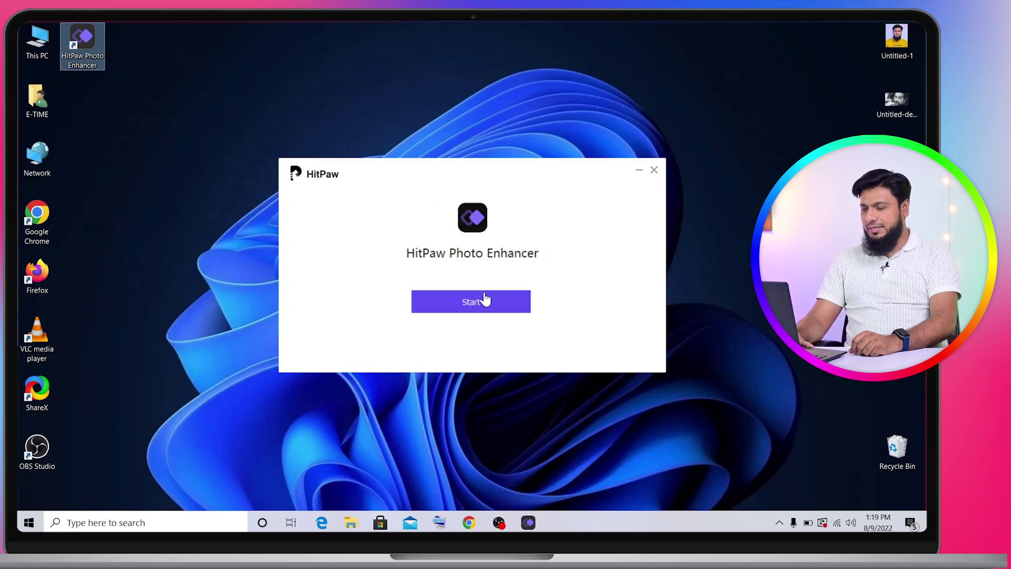
Start the newly installed HitPaw Photo Enhancer and bring up its image picker
left_click(481, 301)
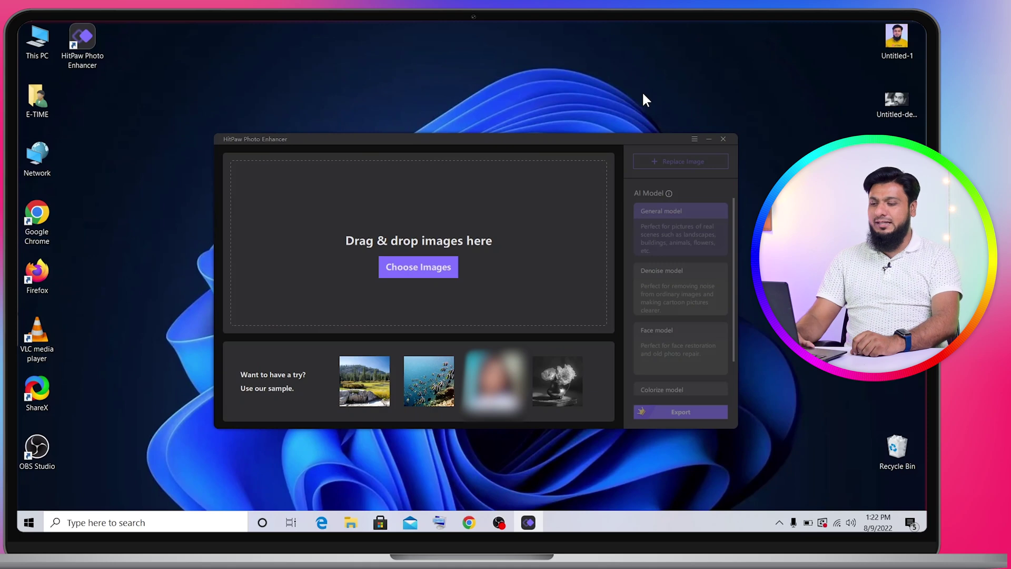
left_click(421, 267)
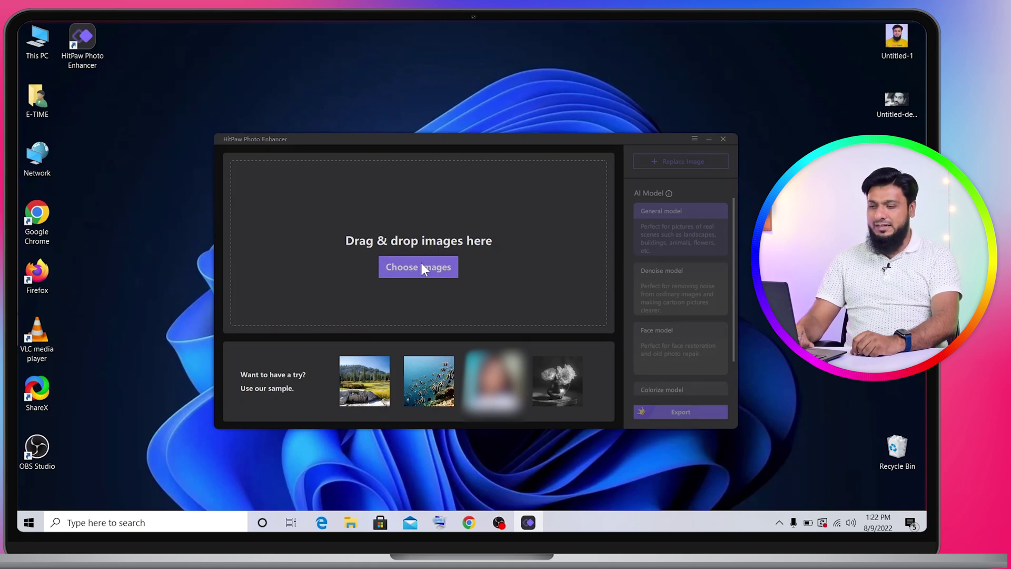
Load the Untitled-1 portrait, zoom in on the face, and preview it with the Face model
left_click(349, 214)
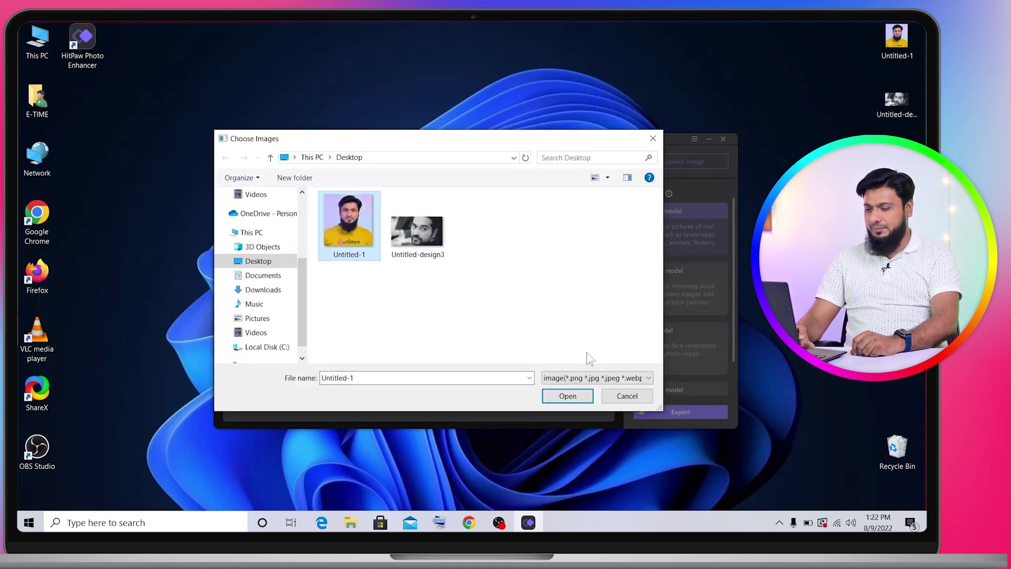
left_click(553, 401)
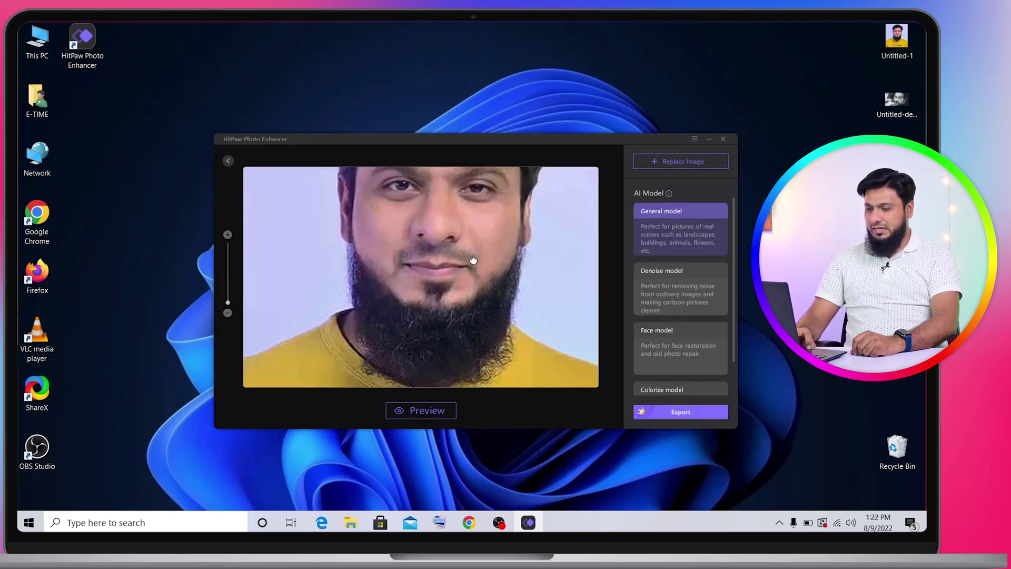
left_click(228, 235)
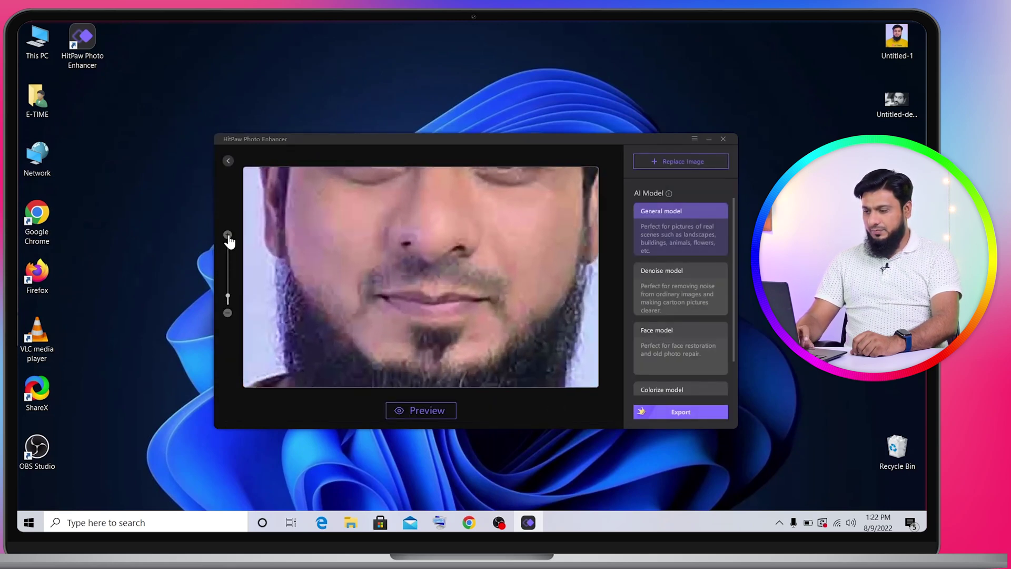
scroll(553, 244, "down", 2)
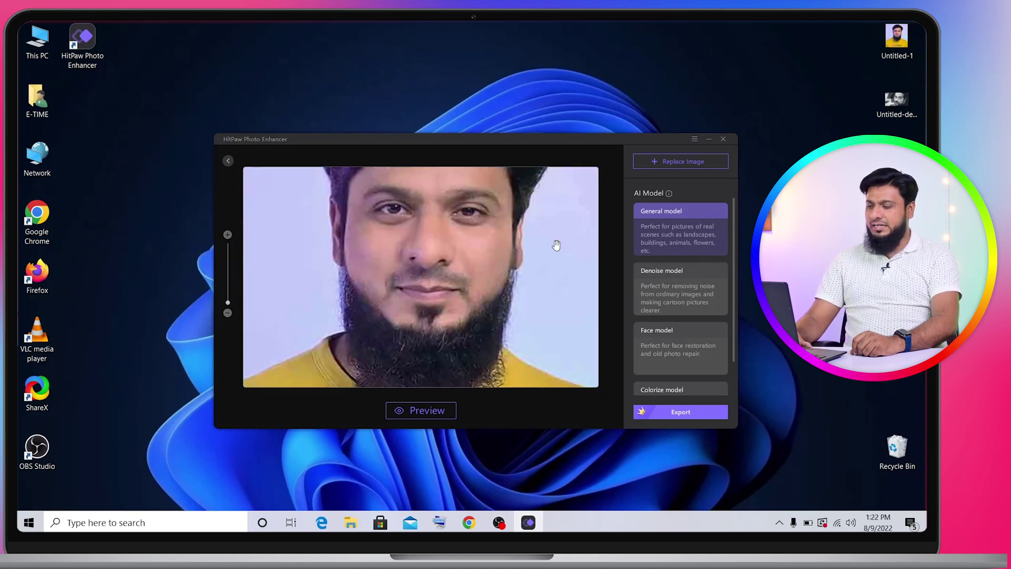
left_click(666, 343)
left_click(442, 420)
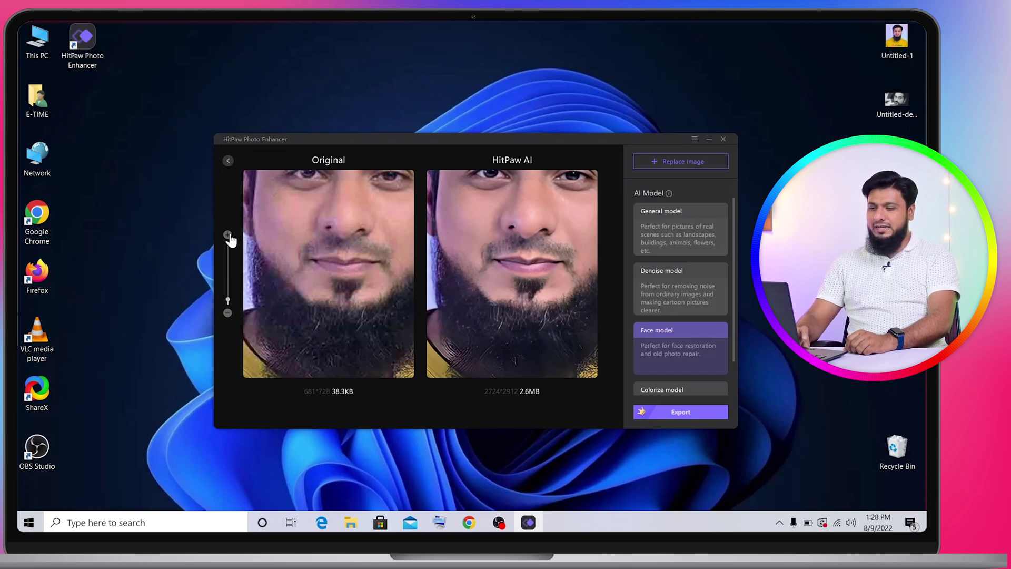
Zoom both views in on the eye, then move down to the mouth and beard
left_click(228, 234)
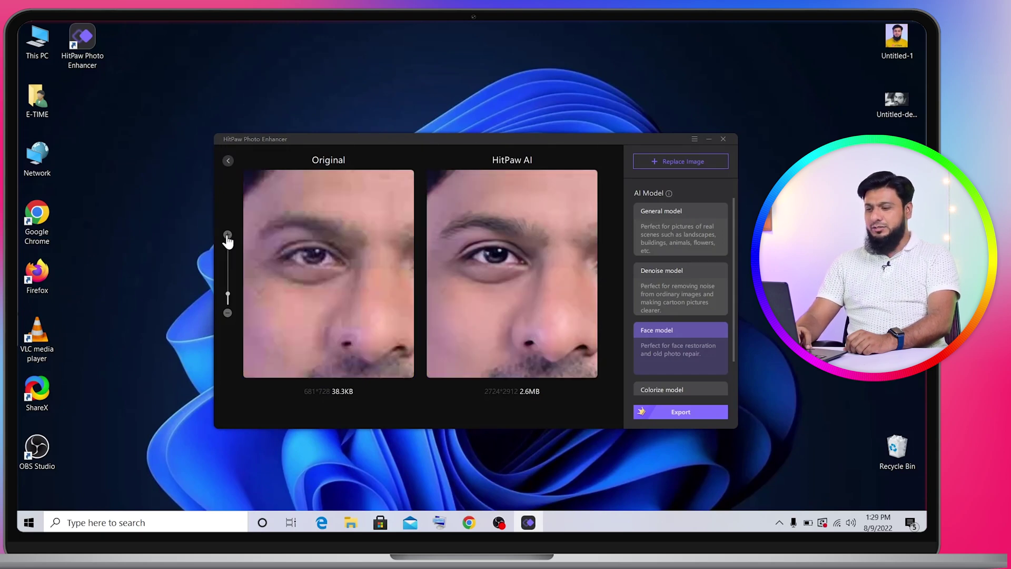
left_click(227, 234)
left_click_drag(469, 237, 431, 235)
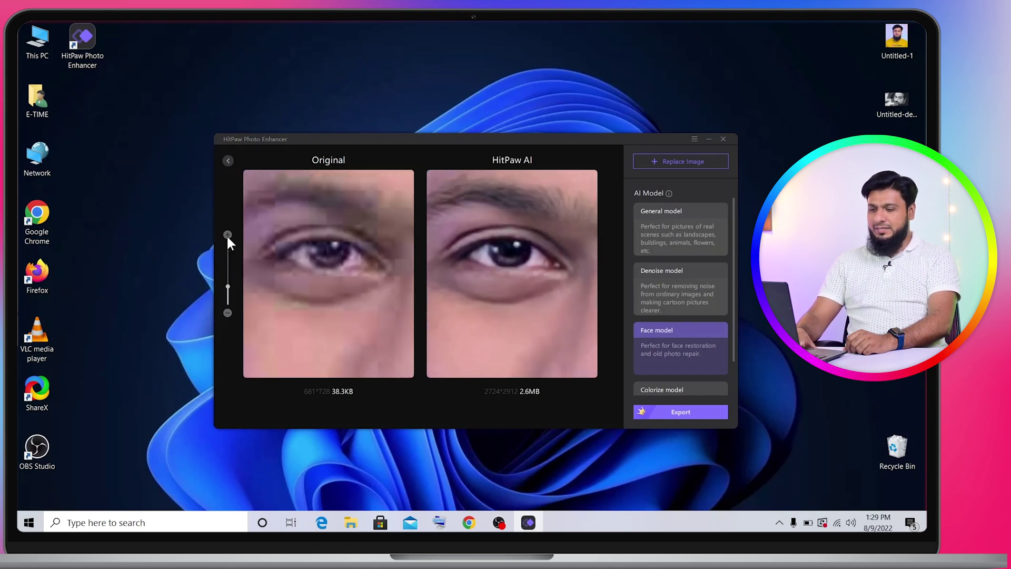
left_click(227, 235)
left_click_drag(445, 270, 356, 232)
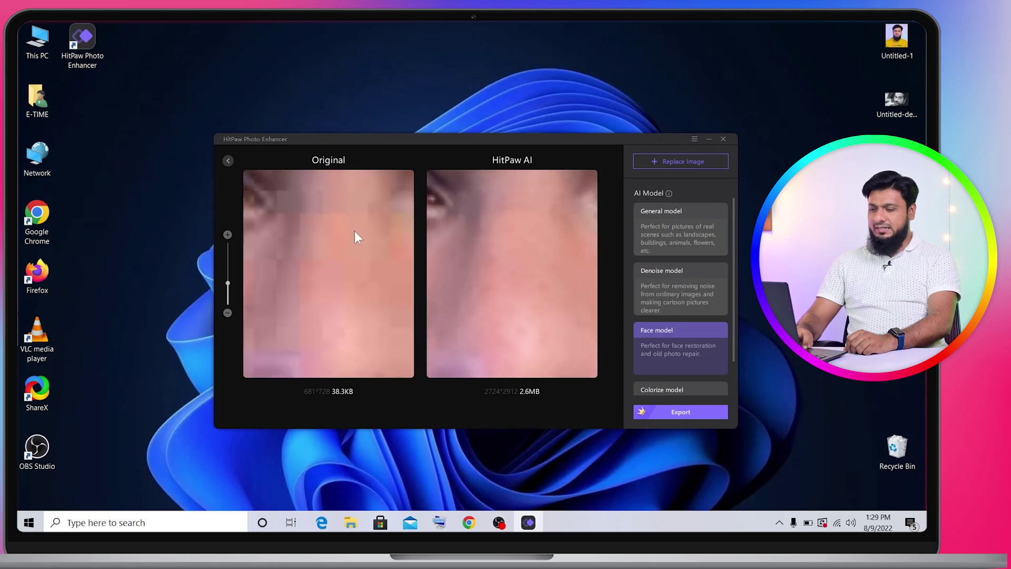
left_click_drag(473, 255, 321, 208)
left_click(227, 313)
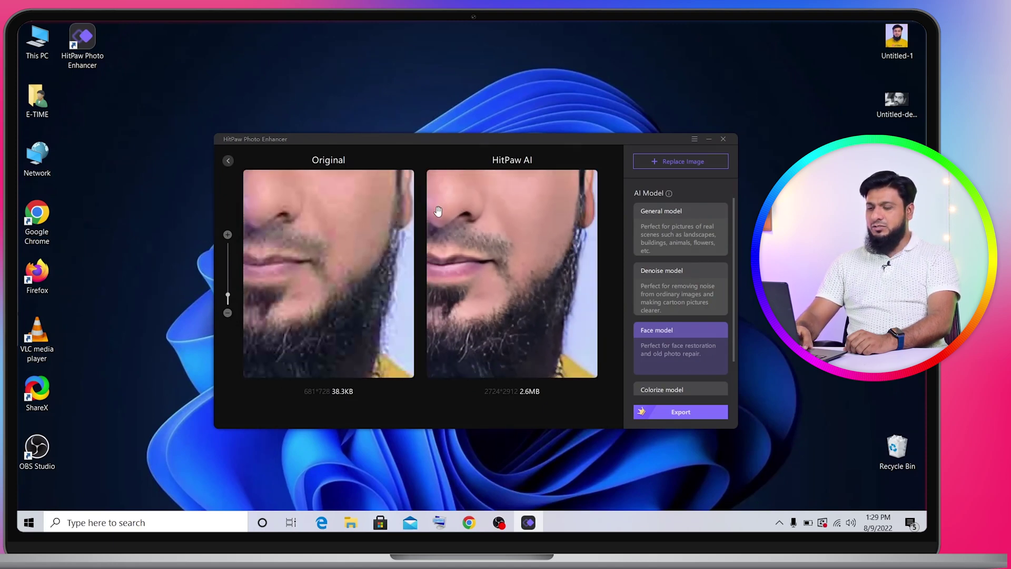
Return to the eyes and hair edge, then zoom out and centre the whole face
mouse_move(439, 216)
left_mouse_down()
mouse_move(489, 346)
mouse_move(525, 388)
left_mouse_up()
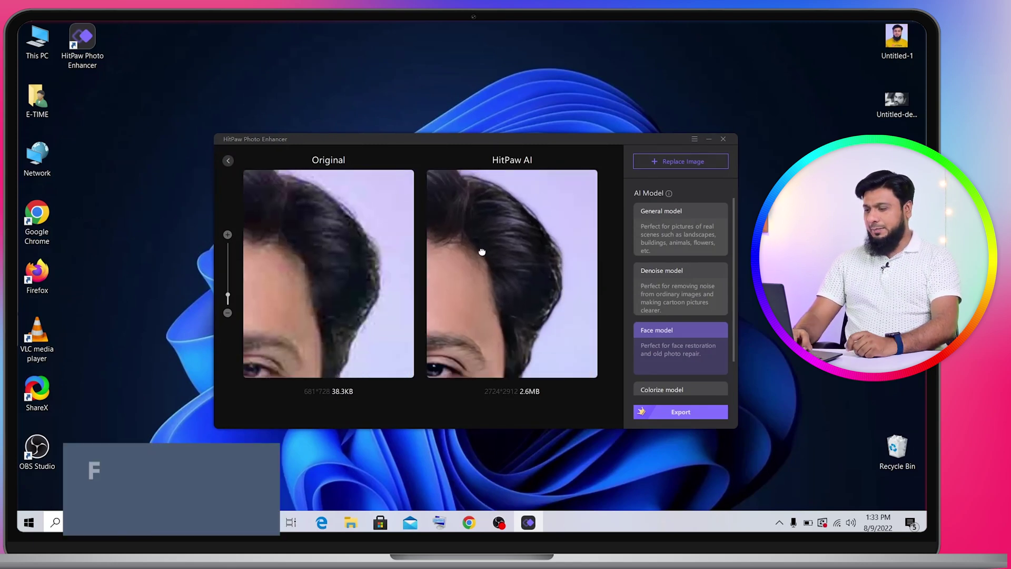
left_click_drag(481, 255, 462, 282)
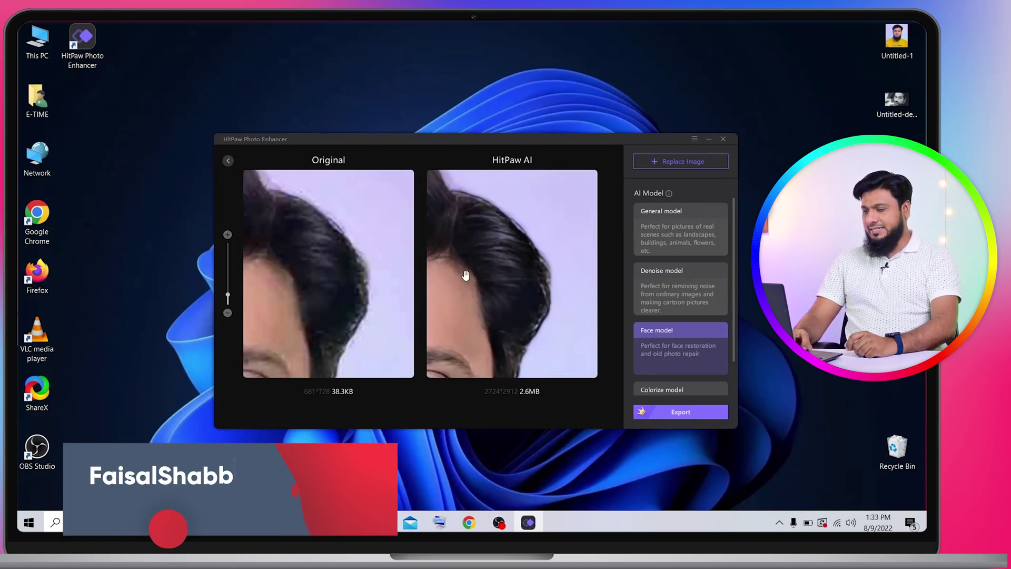
left_click(227, 234)
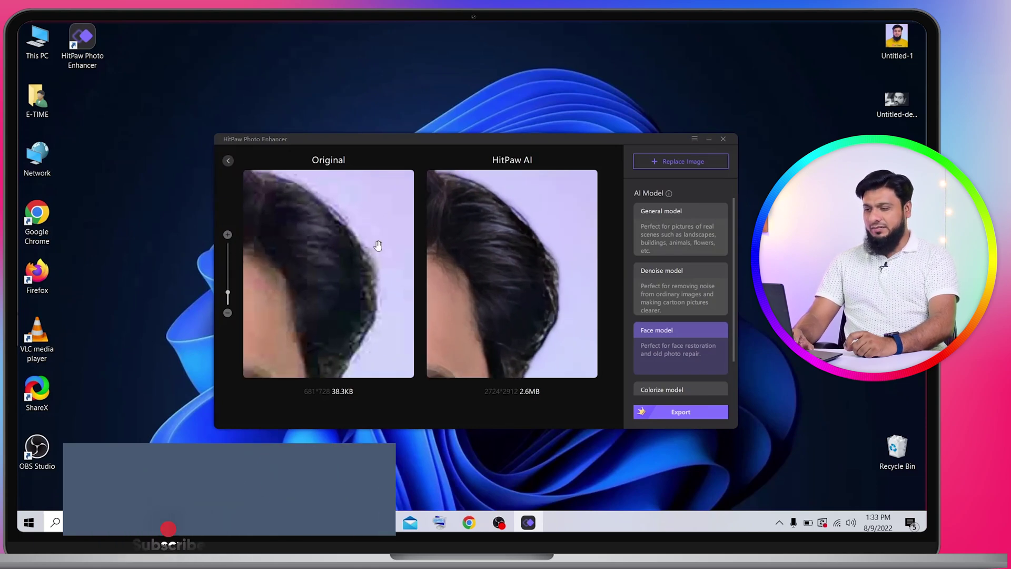
left_click(227, 313)
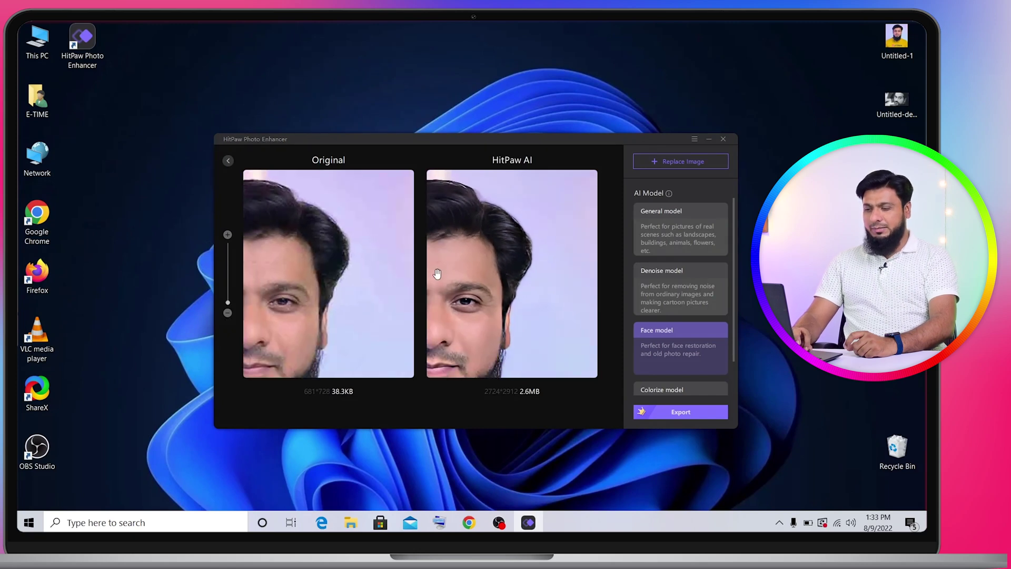
left_click_drag(446, 271, 568, 249)
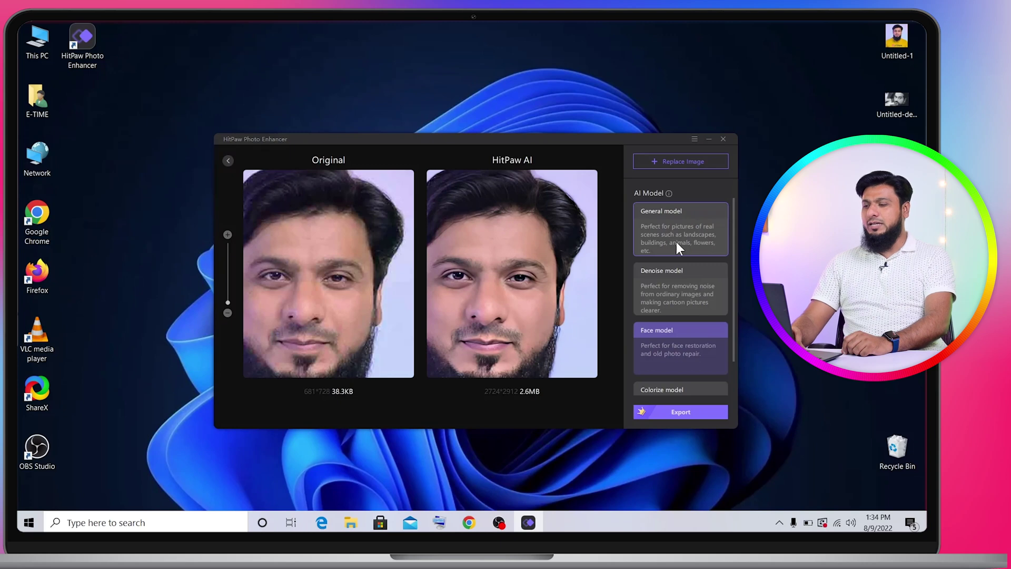
Try the General and Denoise models, then settle on the Colorize model
left_click(676, 241)
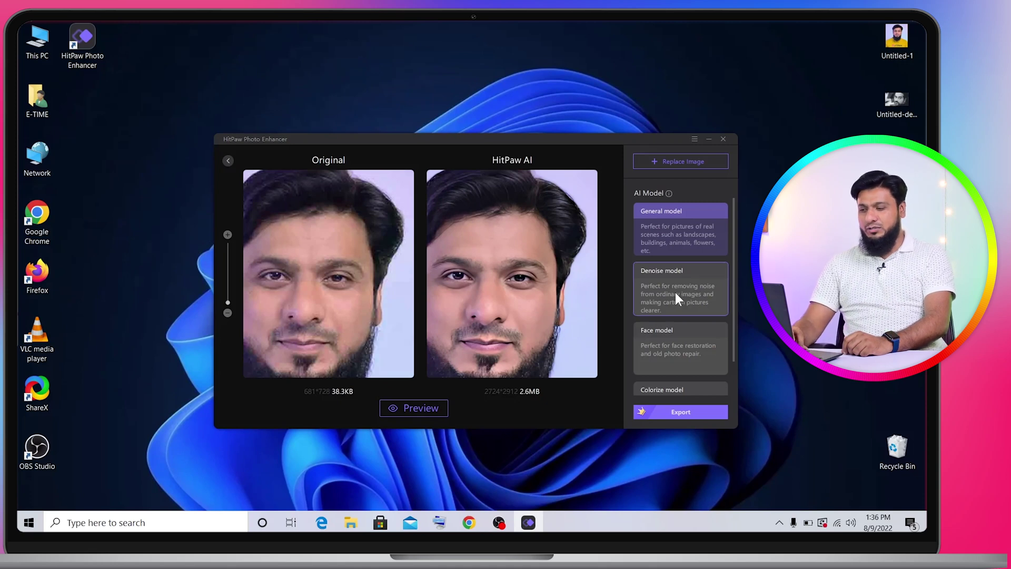
left_click(675, 294)
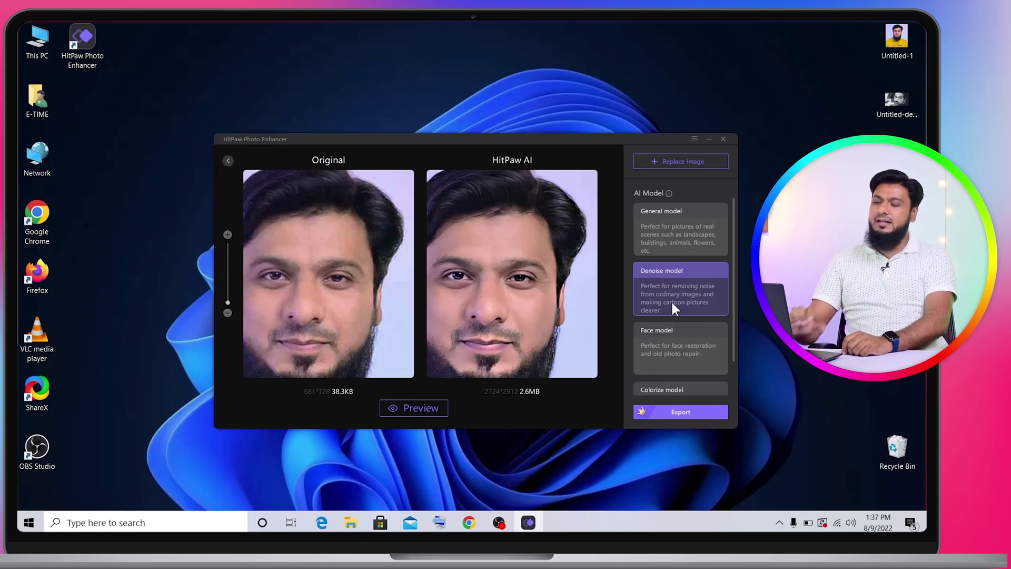
scroll(671, 301, "down", 2)
left_click(671, 361)
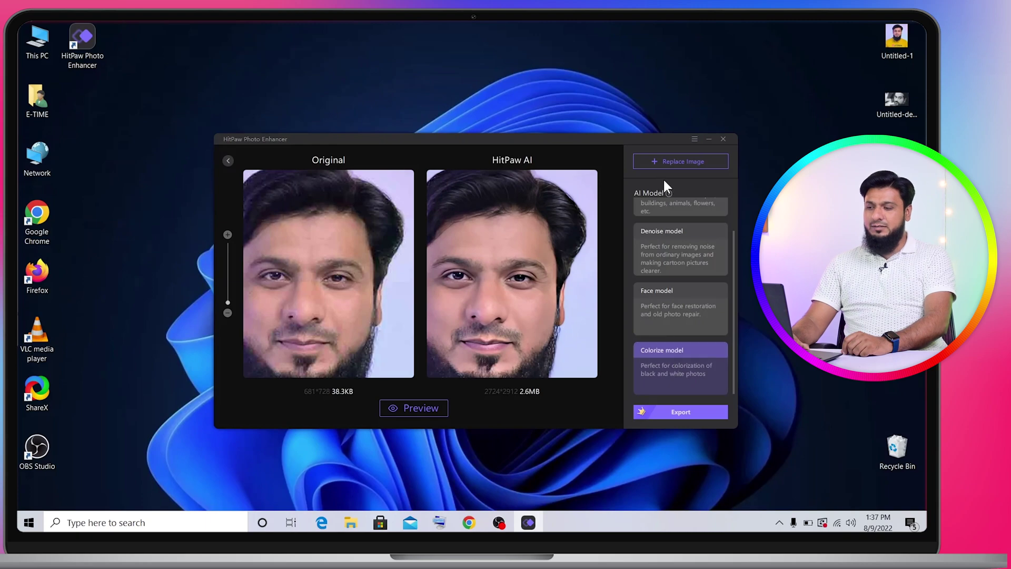
Swap in the black-and-white Untitled-design3 portrait and generate its 1000×562 colorized preview
left_click(677, 161)
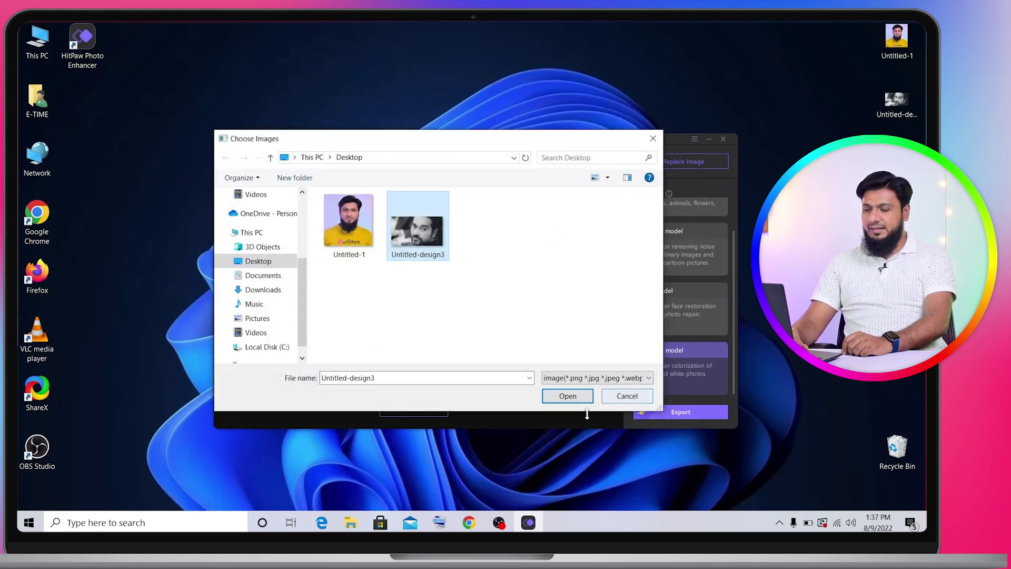
left_click(568, 396)
left_click_drag(425, 313, 387, 279)
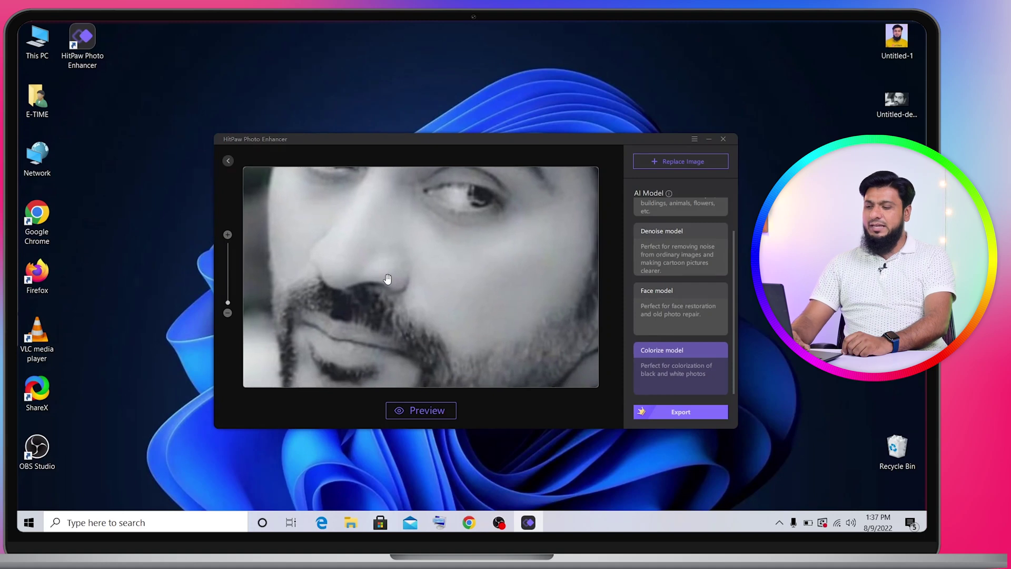
left_click(425, 414)
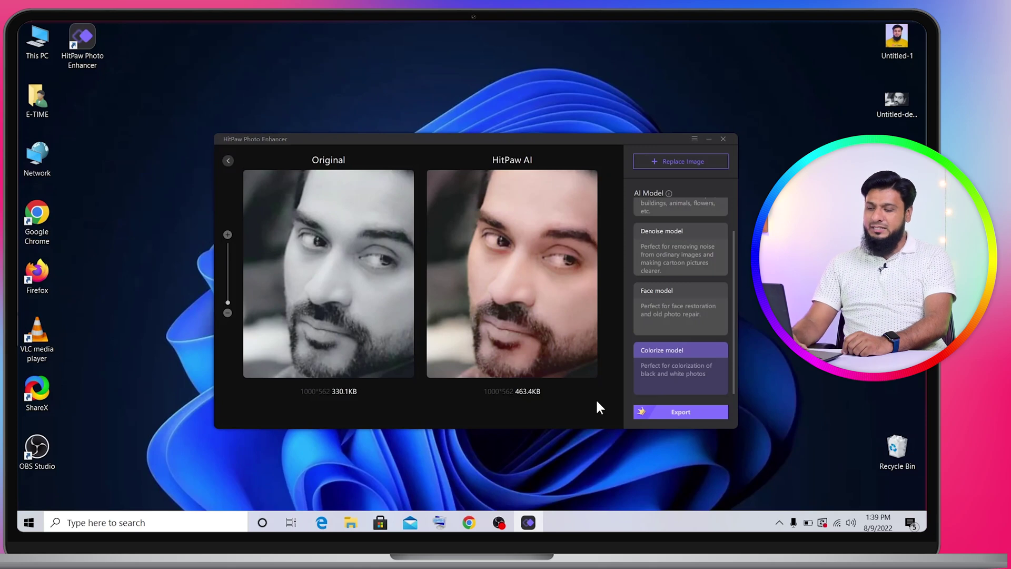
Export the colorized portrait as a PNG into the Desktop folder
left_click(663, 414)
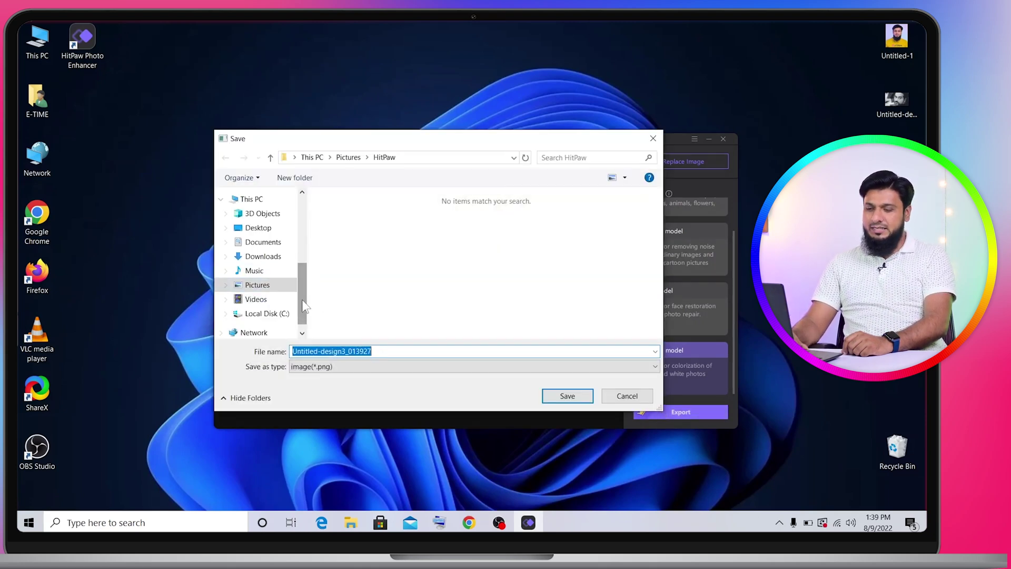
left_click(258, 227)
key("Return")
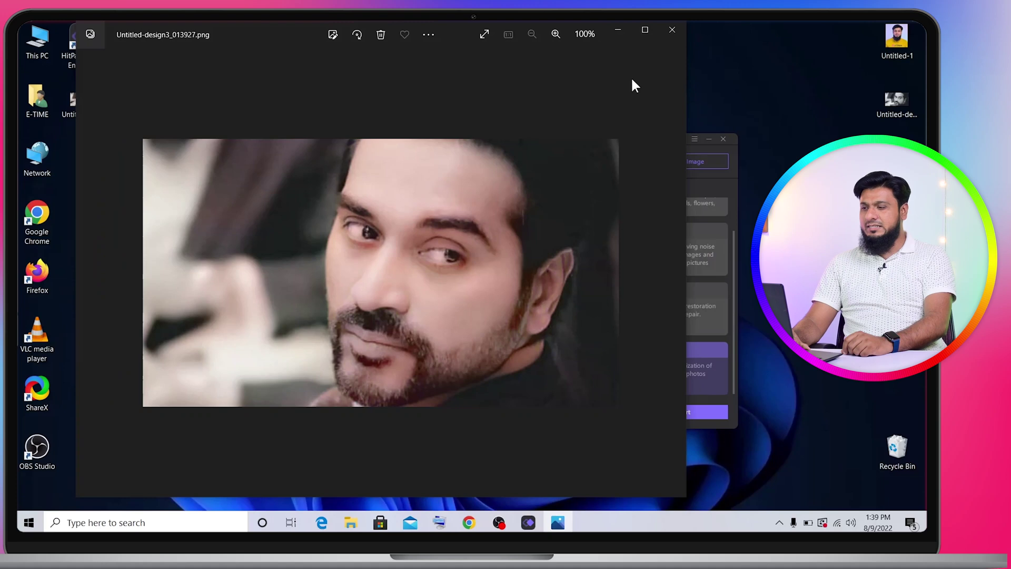
Close the Photos viewer and bring up the HitPaw purchase page in Chrome
left_click(672, 30)
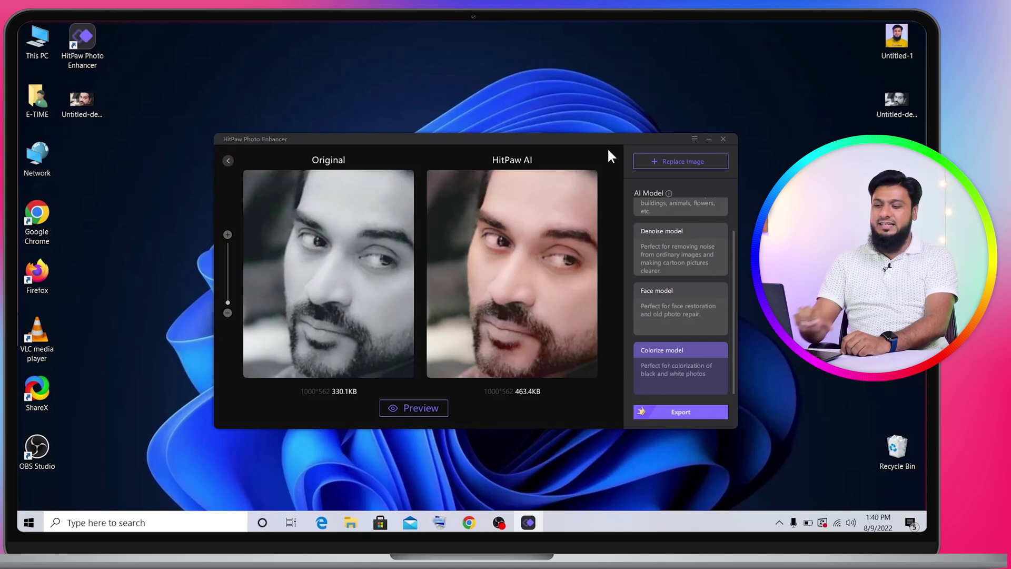
left_click(469, 519)
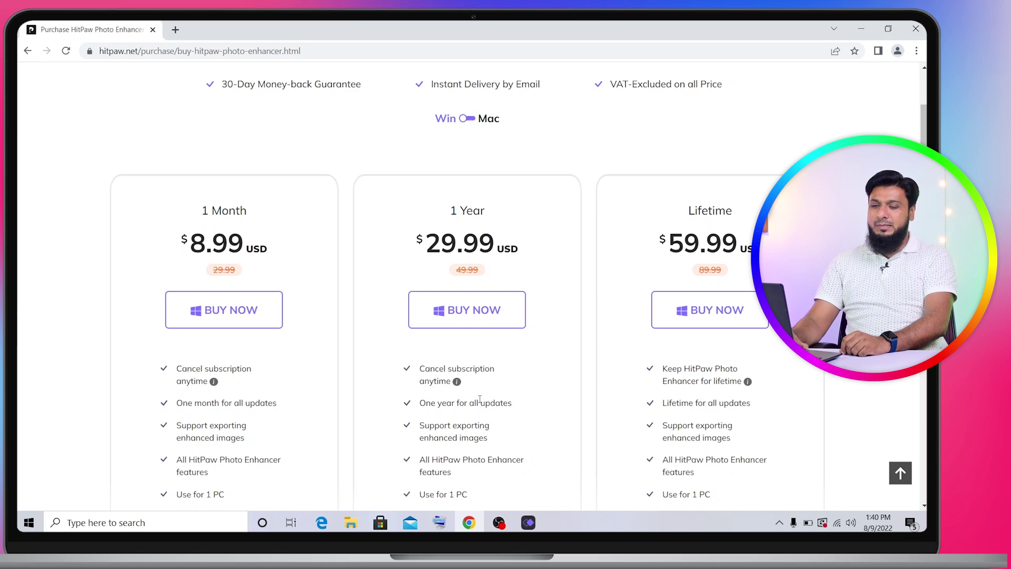
triple_click(218, 235)
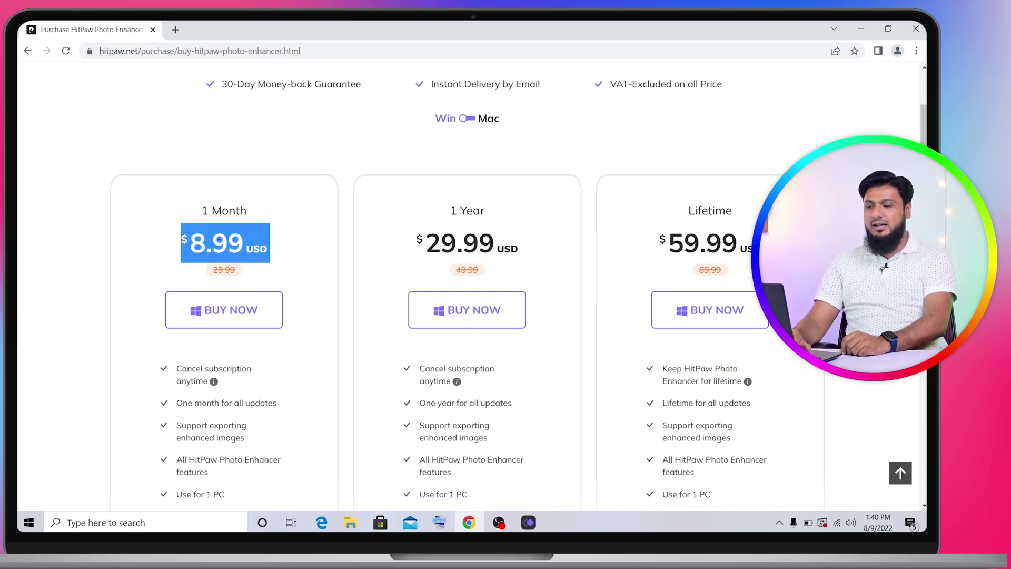
triple_click(691, 246)
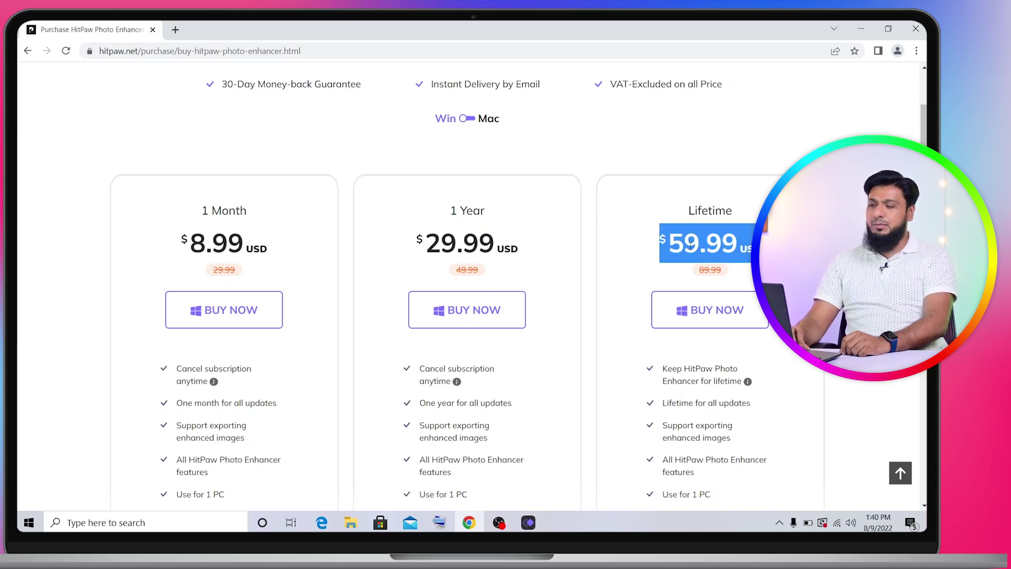
left_click(871, 106)
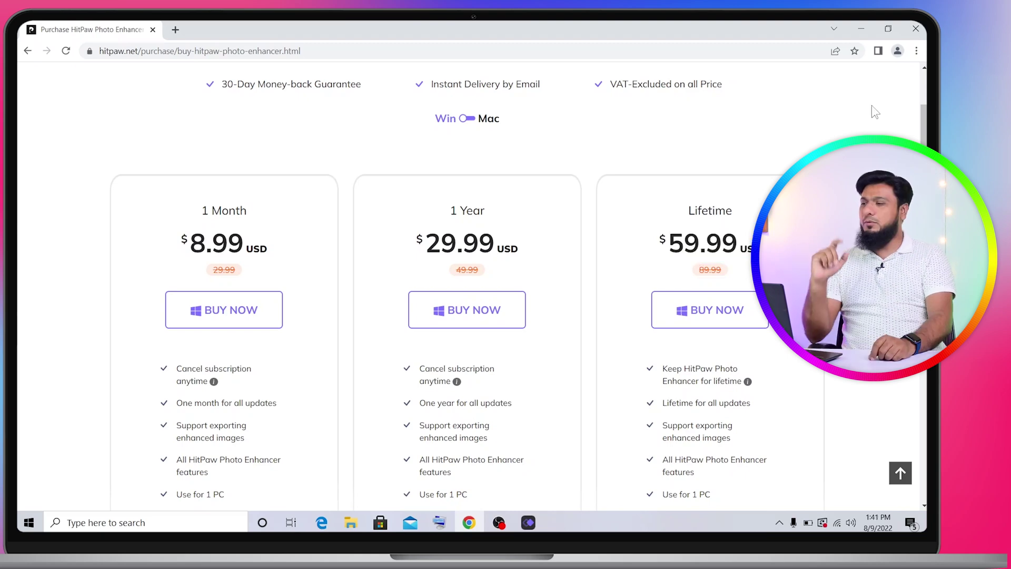
left_click(861, 31)
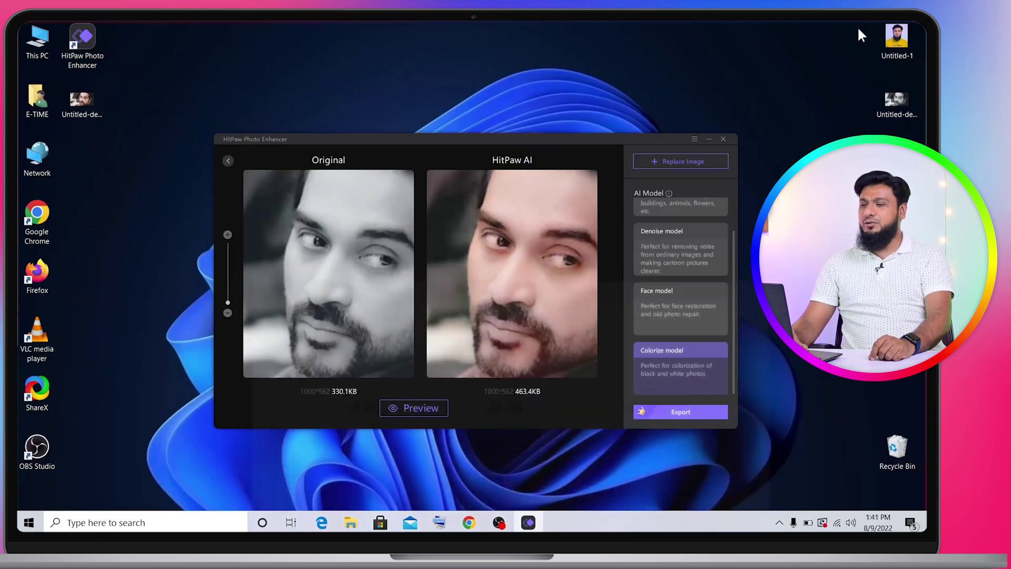
Minimize the HitPaw Photo Enhancer window so only the desktop shows
left_click(706, 140)
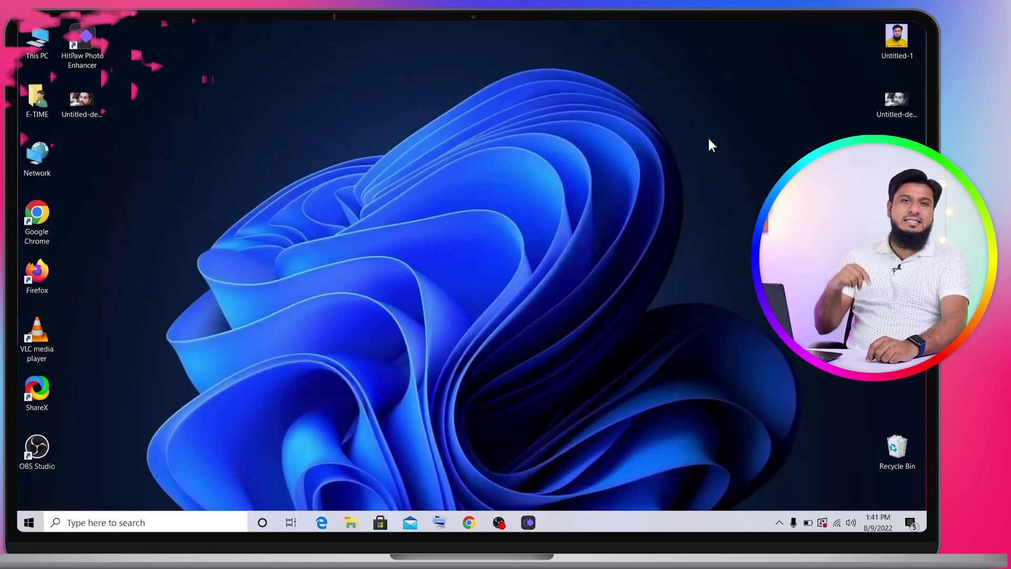